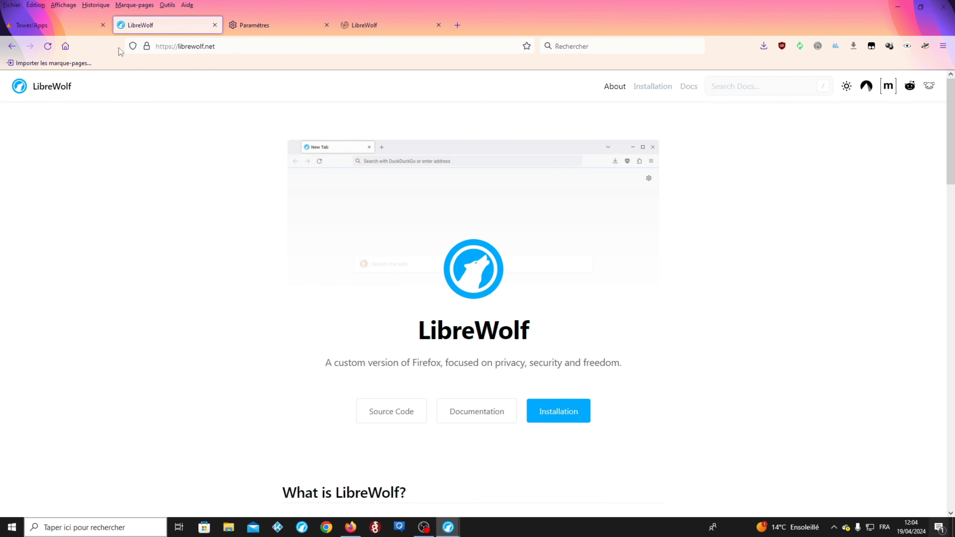
Step: Open the container template of the installed librewolf app from the Unraid apps page
left_click(69, 28)
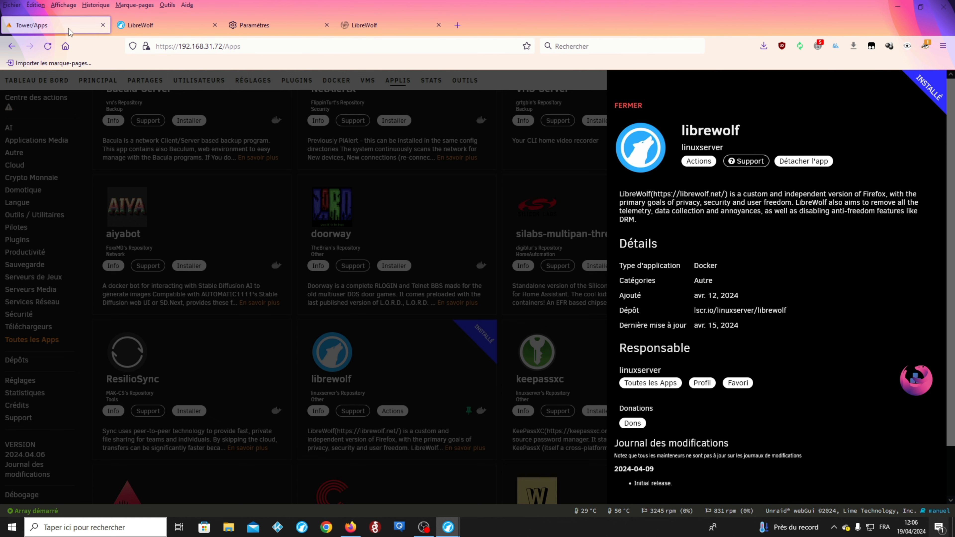
left_click(685, 163)
left_click(696, 210)
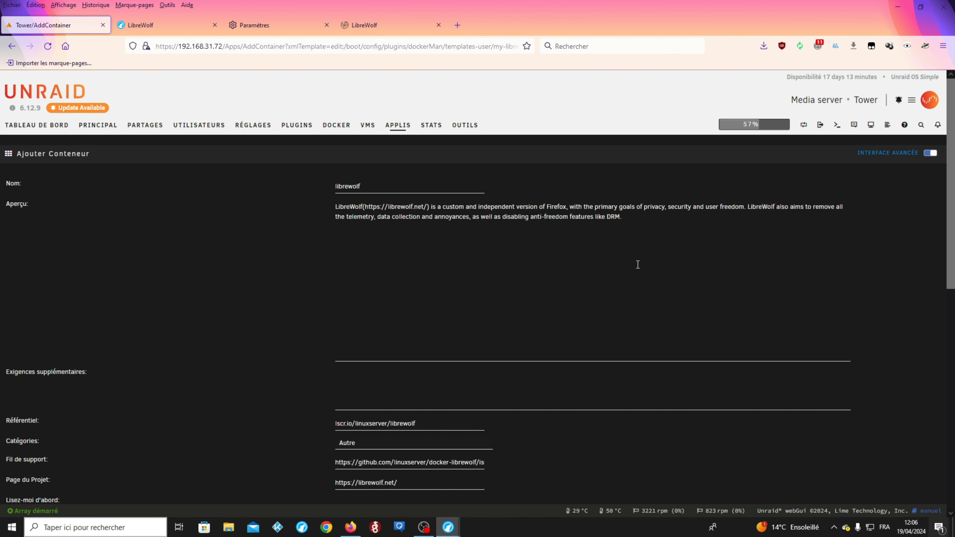
Step: Review the librewolf template's repository, web interface address, extra parameters, network type, ports and LIBREWOLF_CLI variable
scroll(666, 305, "down", 5)
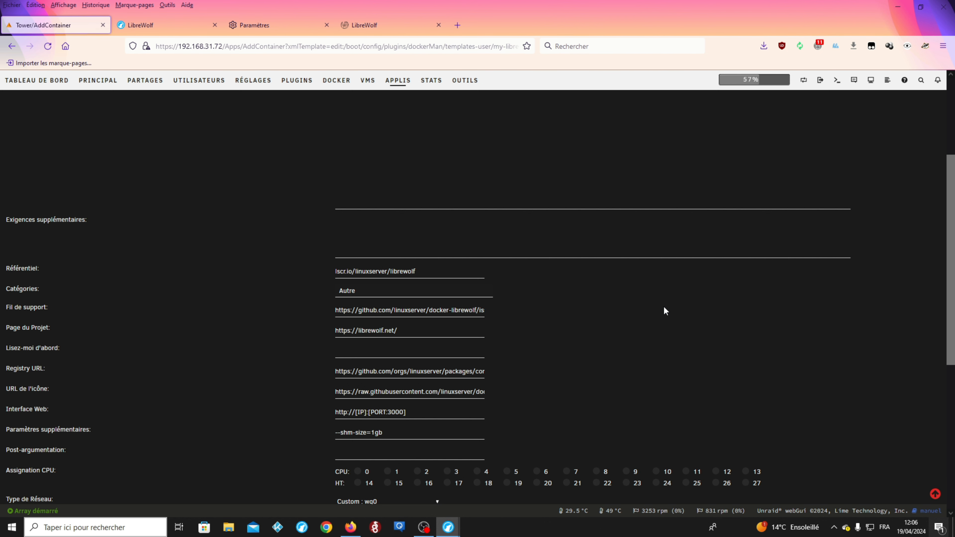
scroll(665, 311, "down", 3)
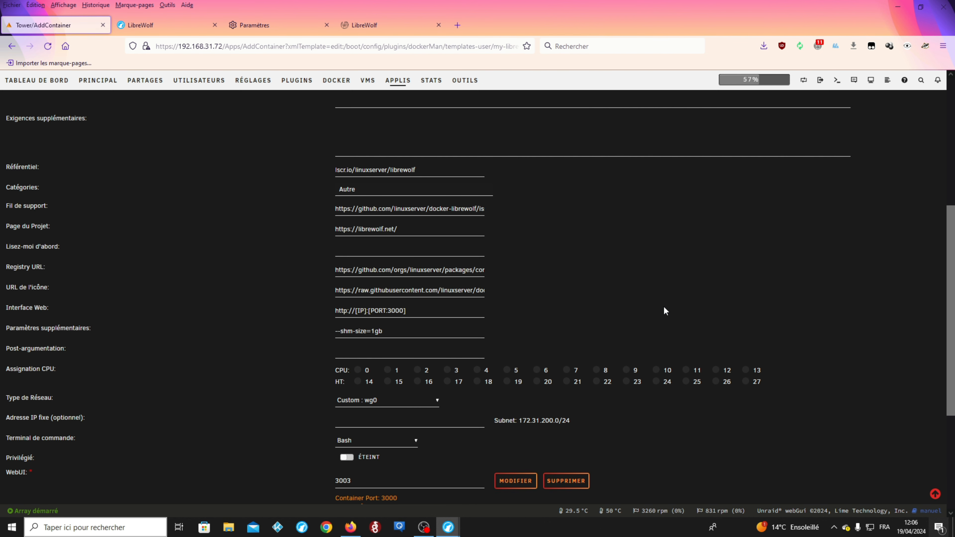
scroll(664, 311, "down", 2)
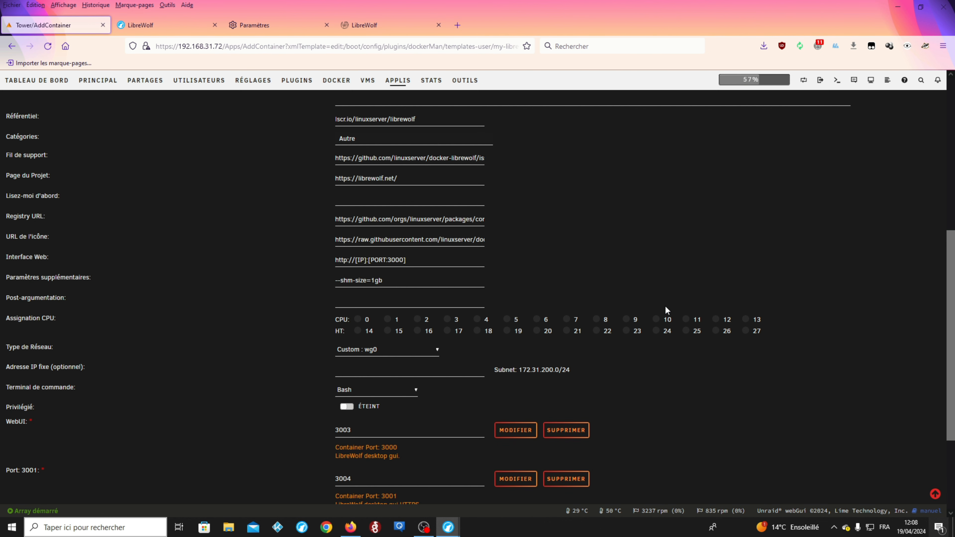
scroll(667, 311, "down", 3)
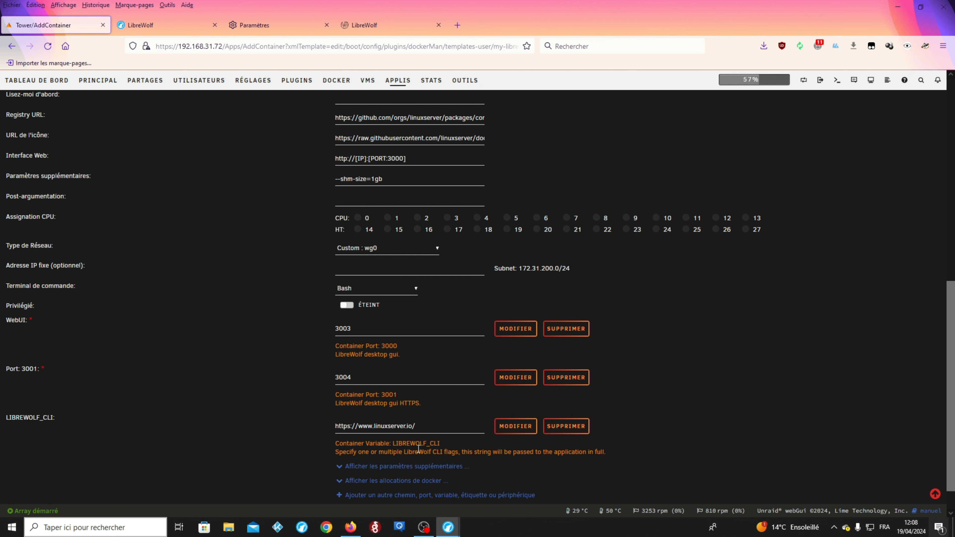
Step: Show the template's additional settings and review the Appdata path and the PUID, PGID and UMASK variables
left_click(412, 470)
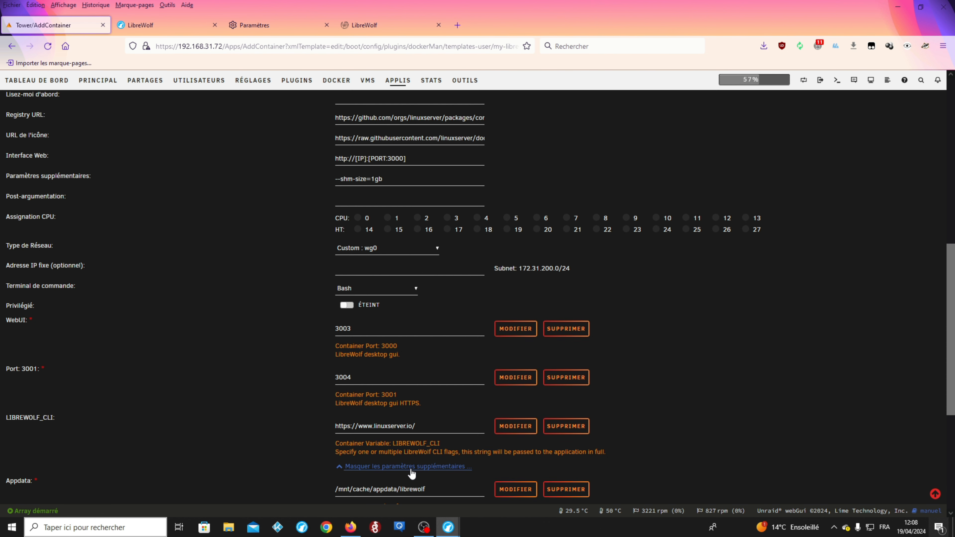
scroll(260, 388, "down", 1)
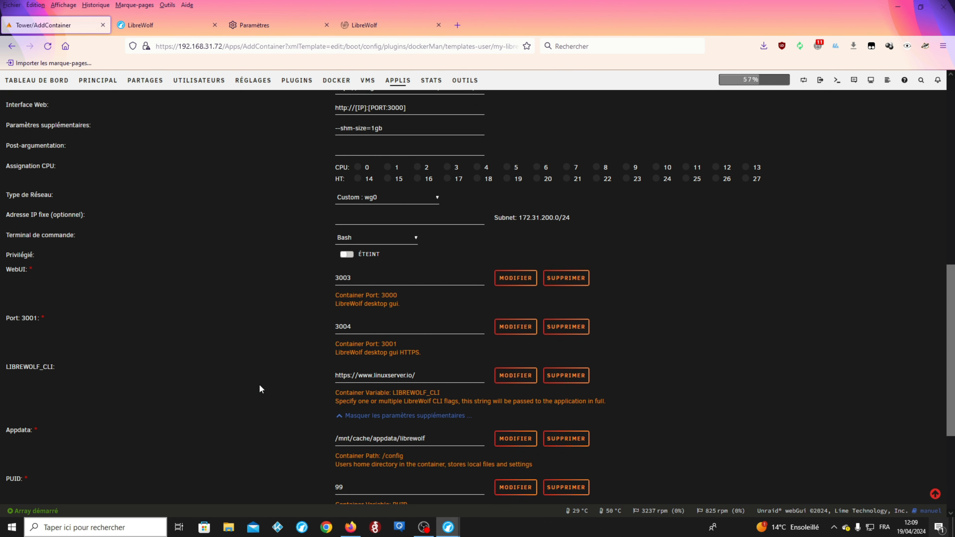
scroll(260, 389, "down", 1)
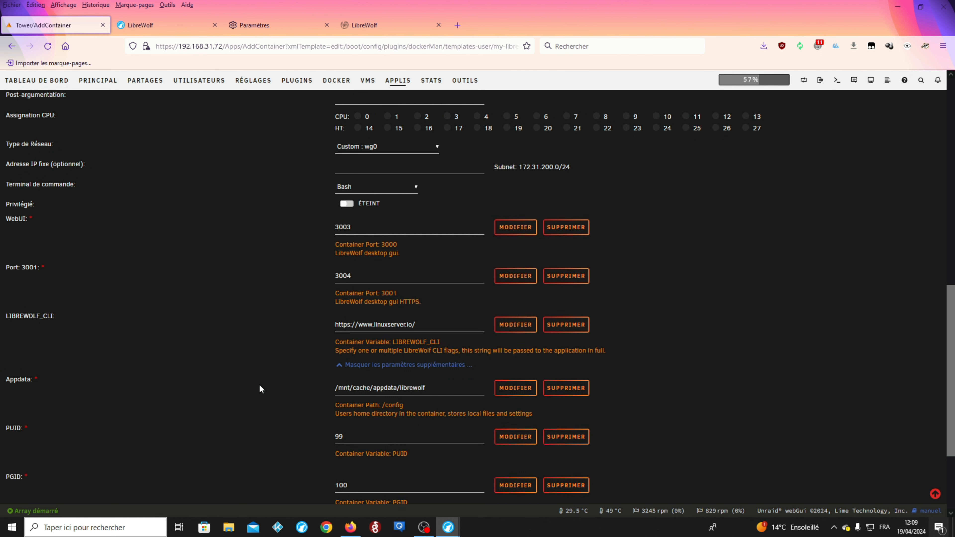
scroll(261, 389, "down", 2)
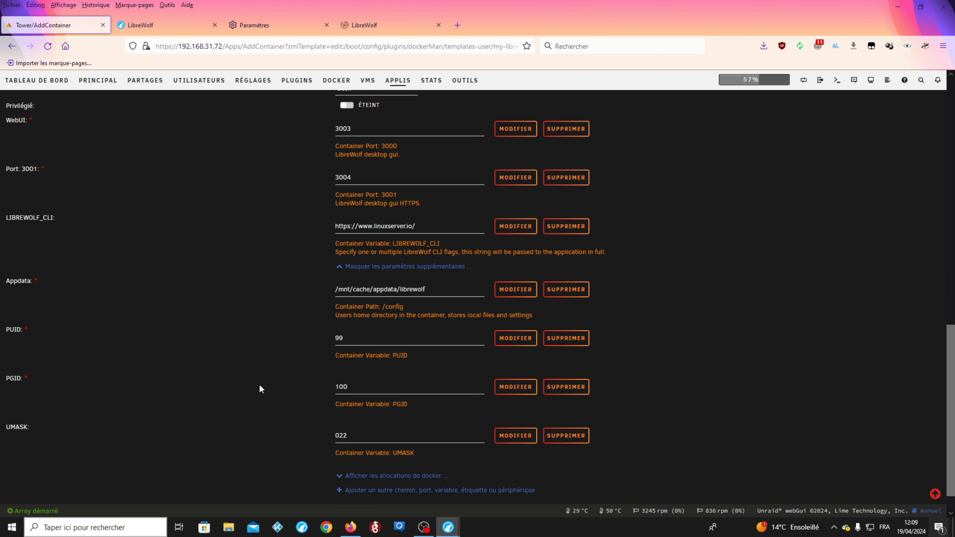
scroll(272, 355, "up", 2)
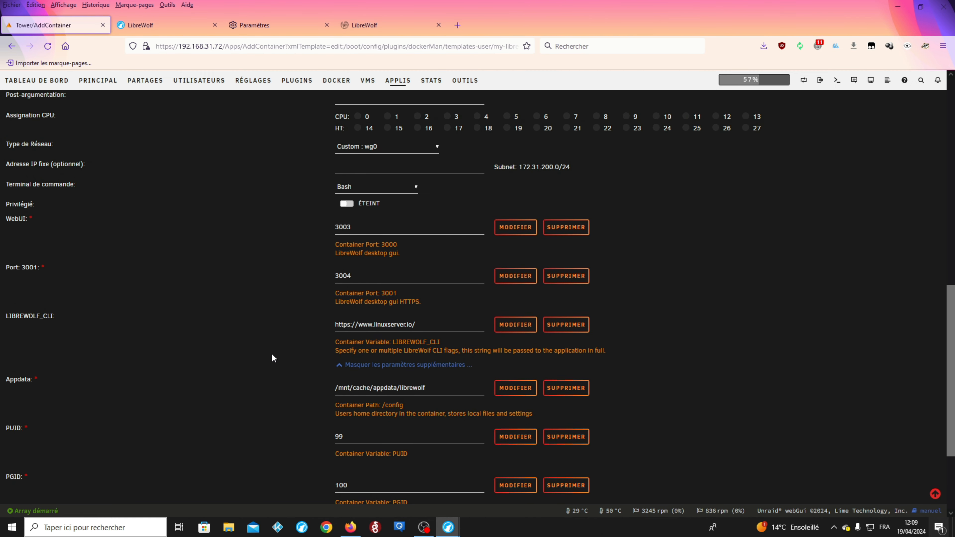
scroll(272, 355, "up", 4)
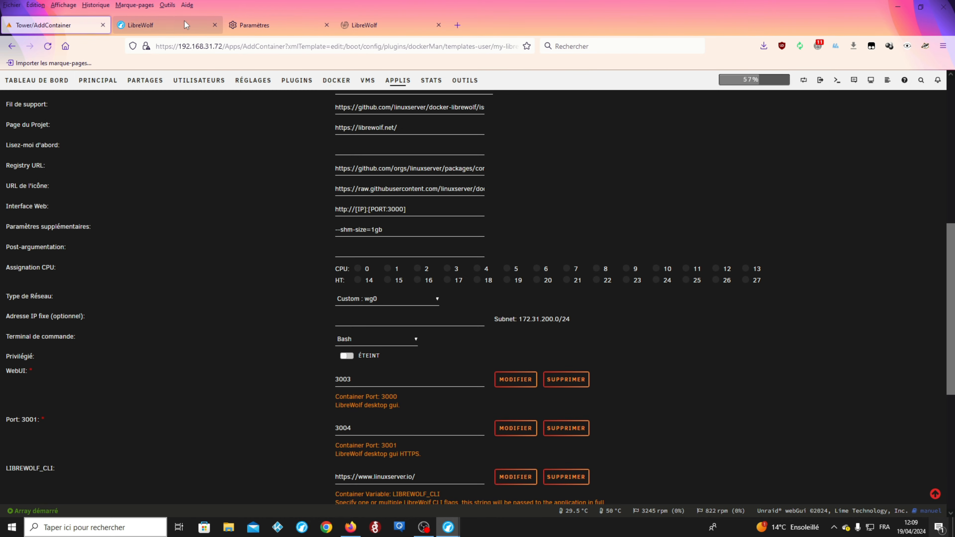
Step: View the running LibreWolf session on port 3003, and return to the Appdata and UMASK settings of the container template
left_click(159, 21)
left_click(383, 29)
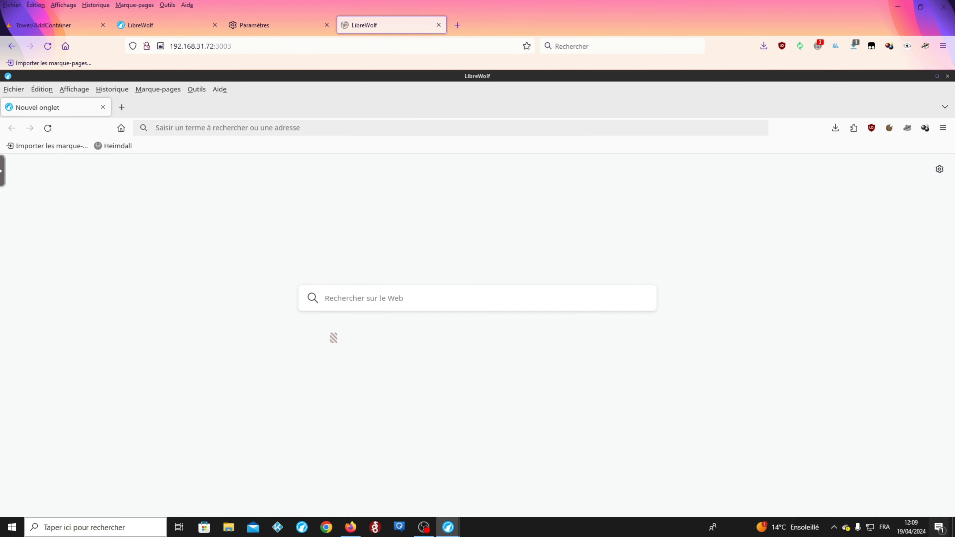
left_click(47, 26)
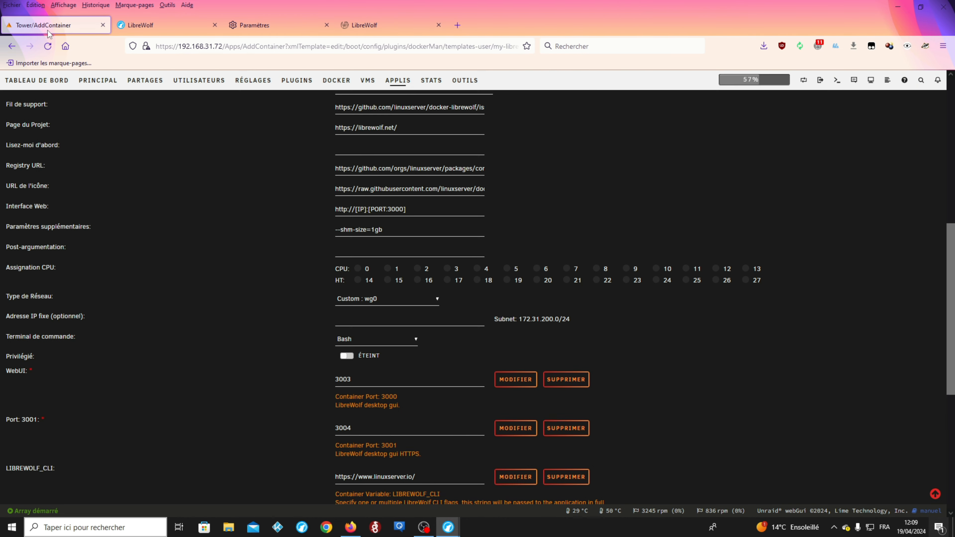
scroll(254, 302, "down", 6)
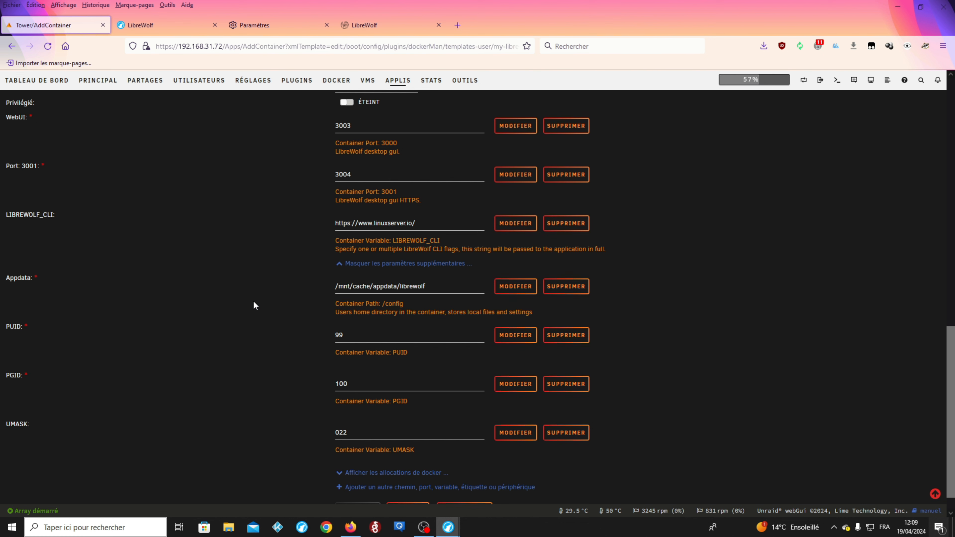
Step: Reload the LibreWolf session on port 3003 and browse to /config/Downloads in its KasmVNC file manager
left_click(359, 22)
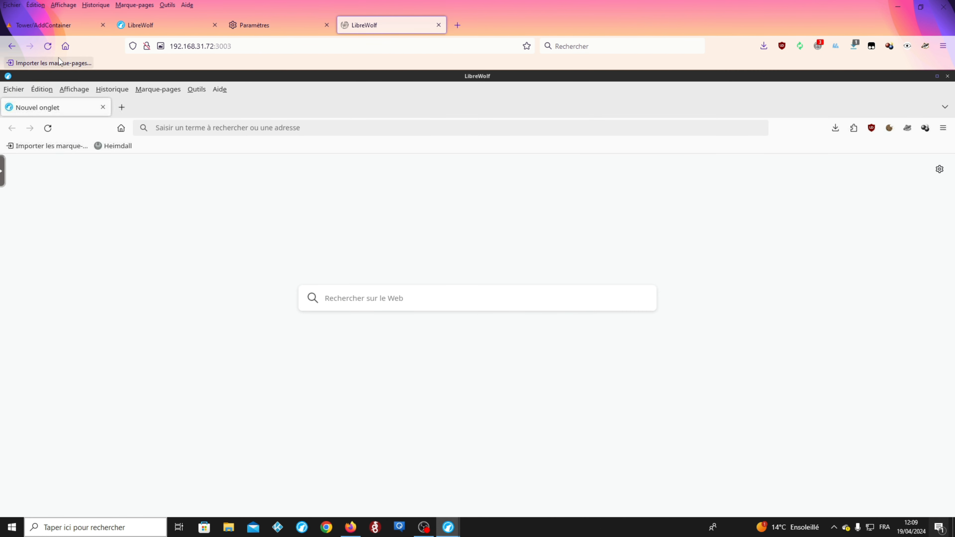
left_click(48, 46)
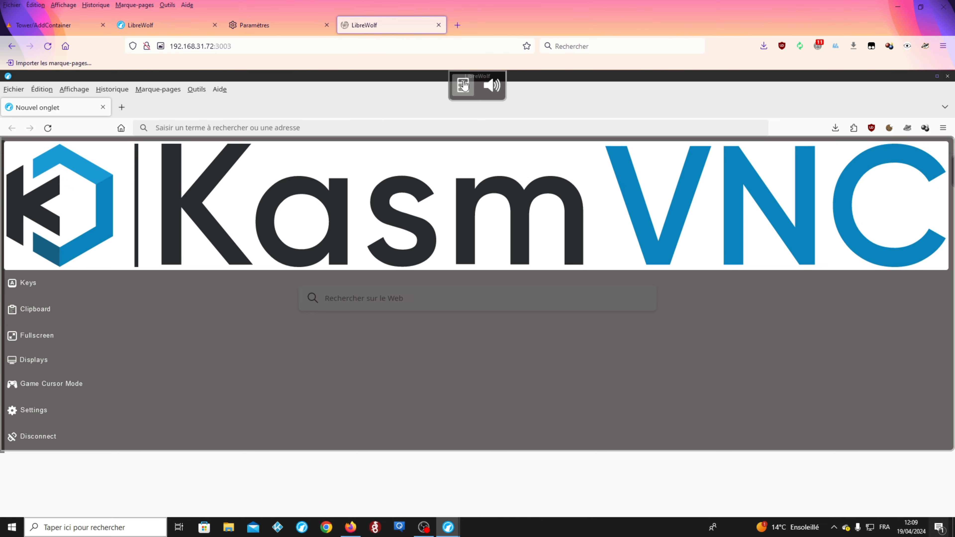
left_click(464, 85)
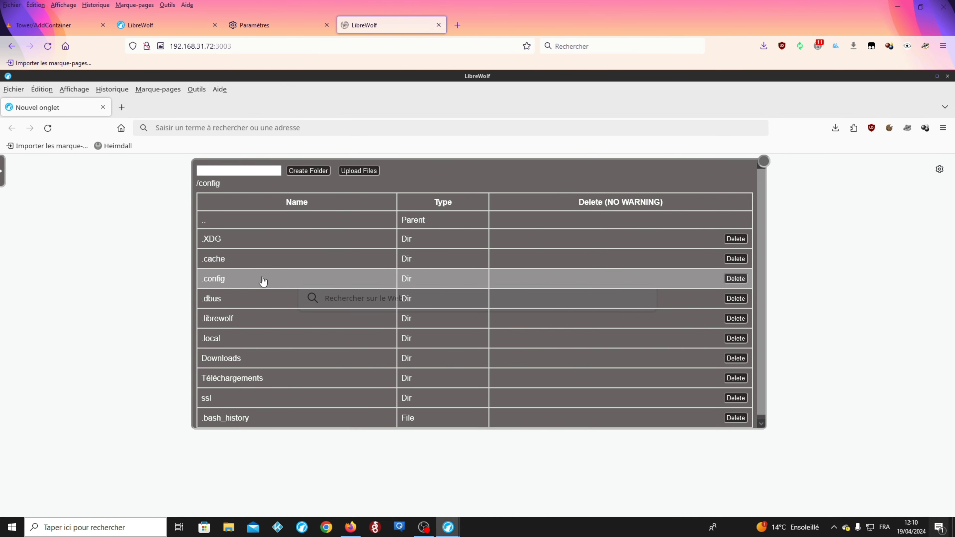
scroll(263, 282, "down", 1)
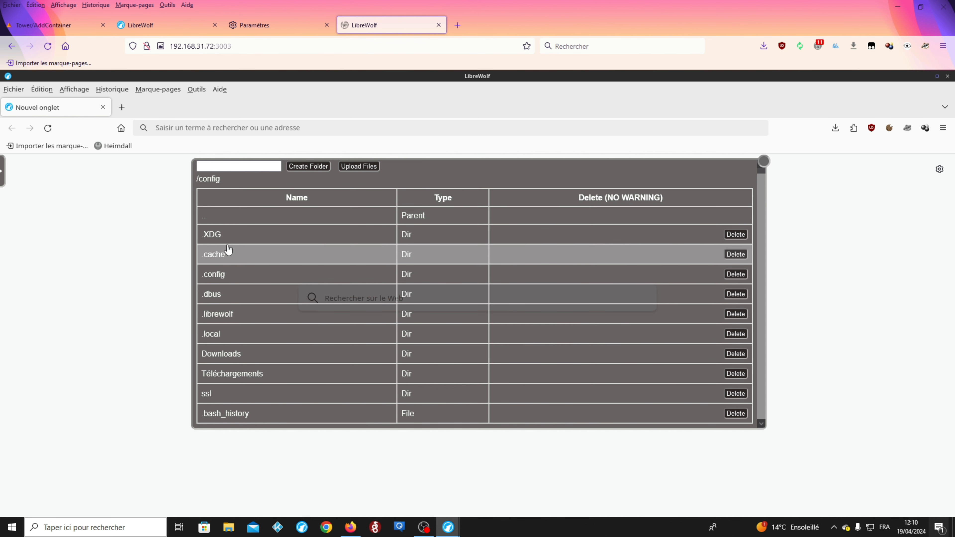
left_click(247, 355)
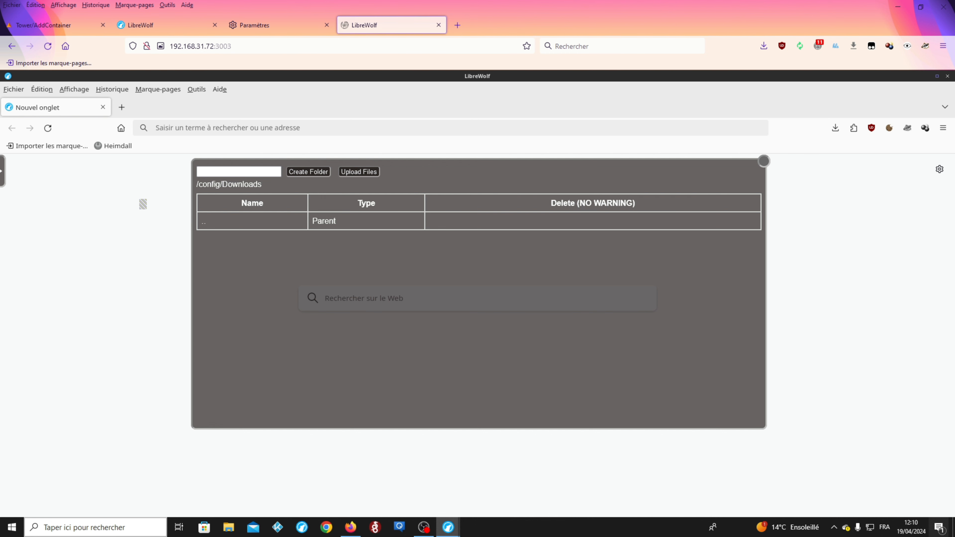
Step: Close the file manager and load the bookmarked Heimdall dashboard in the LibreWolf session
left_click(763, 161)
left_click(131, 145)
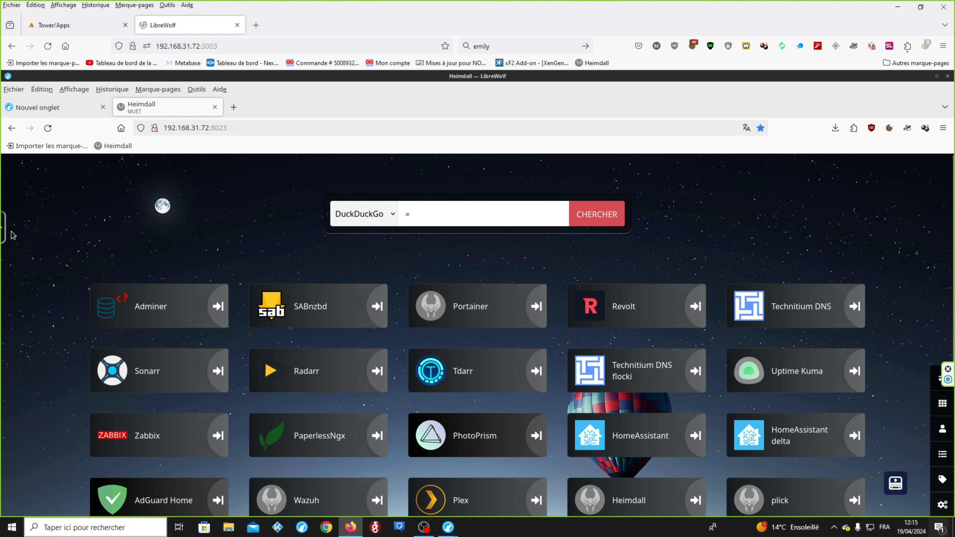
Step: Open the KasmVNC settings and examine the stream quality options, including frame rate, image quality and video mode size
left_click(3, 227)
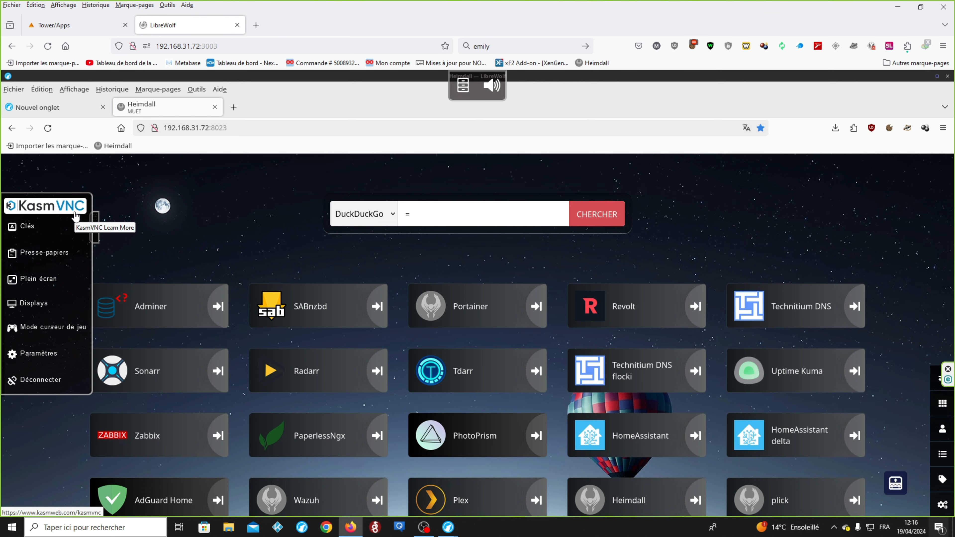
left_click(50, 353)
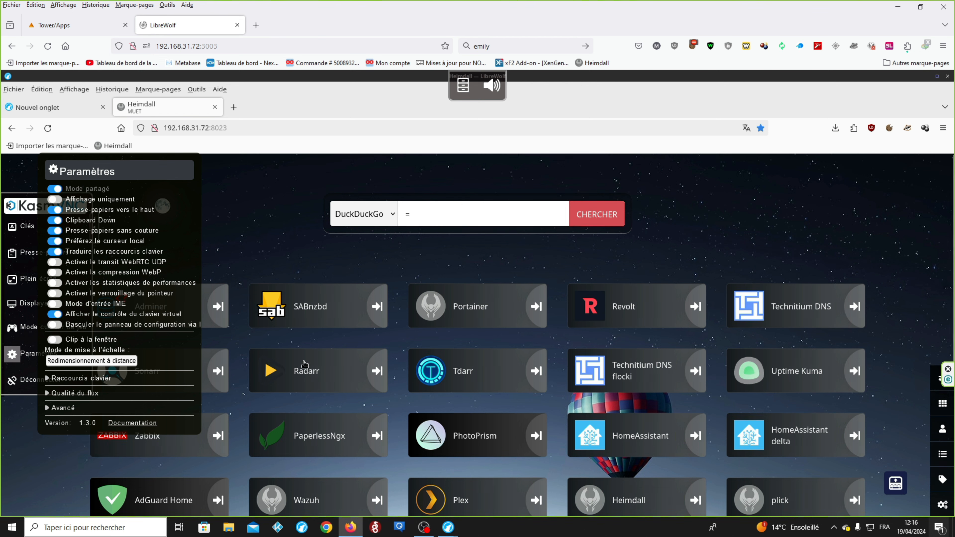
left_click(48, 394)
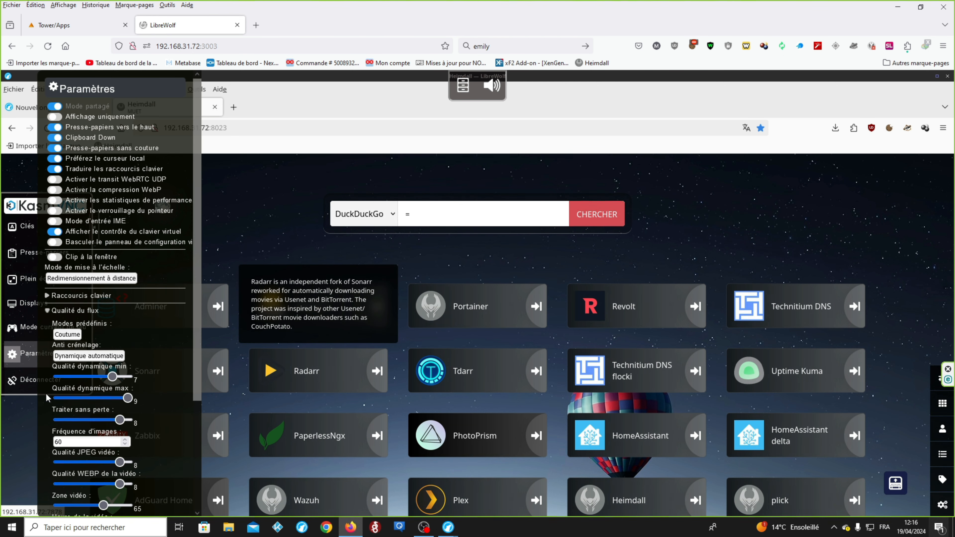
scroll(148, 368, "down", 3)
scroll(147, 369, "down", 2)
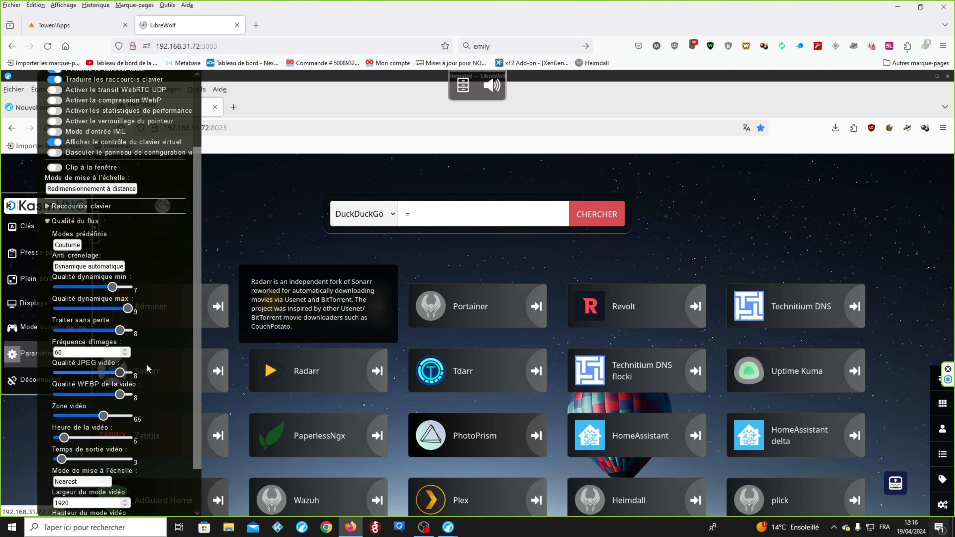
scroll(147, 369, "down", 2)
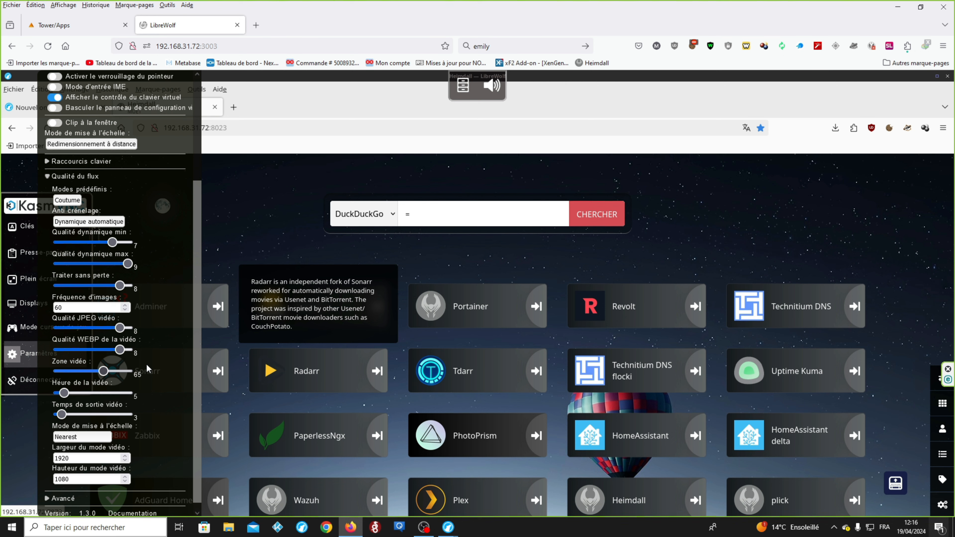
scroll(107, 370, "up", 3)
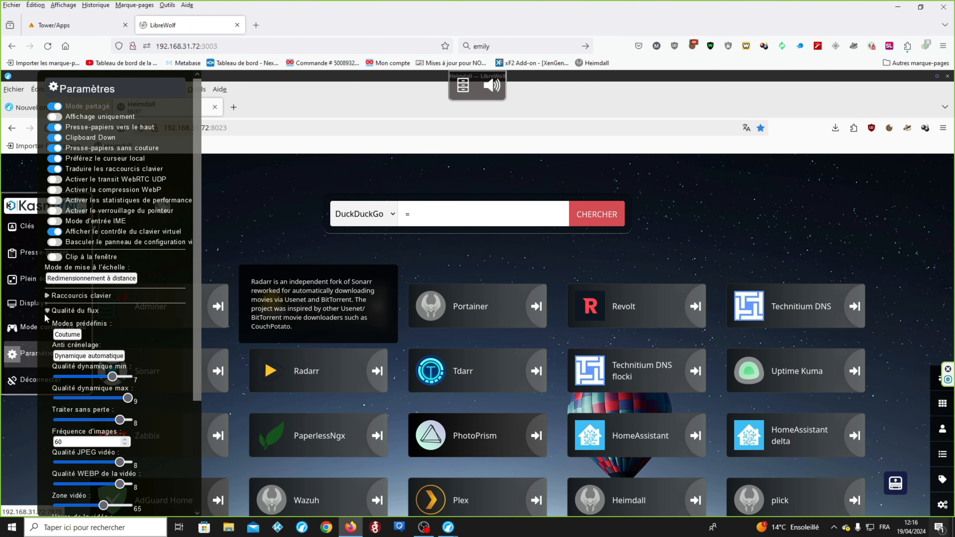
left_click(47, 316)
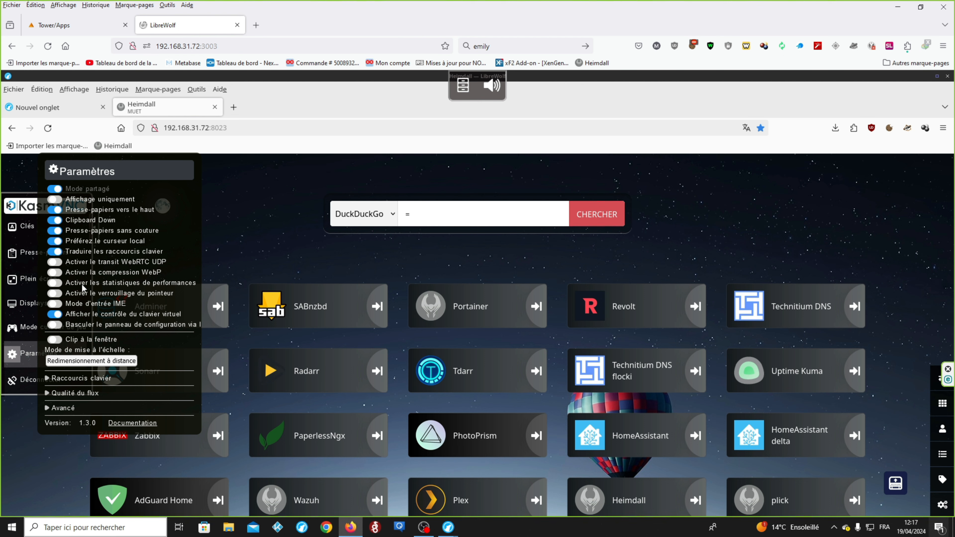
Step: Turn the performance statistics on and off again, and close the KasmVNC settings and control panel
left_click(55, 287)
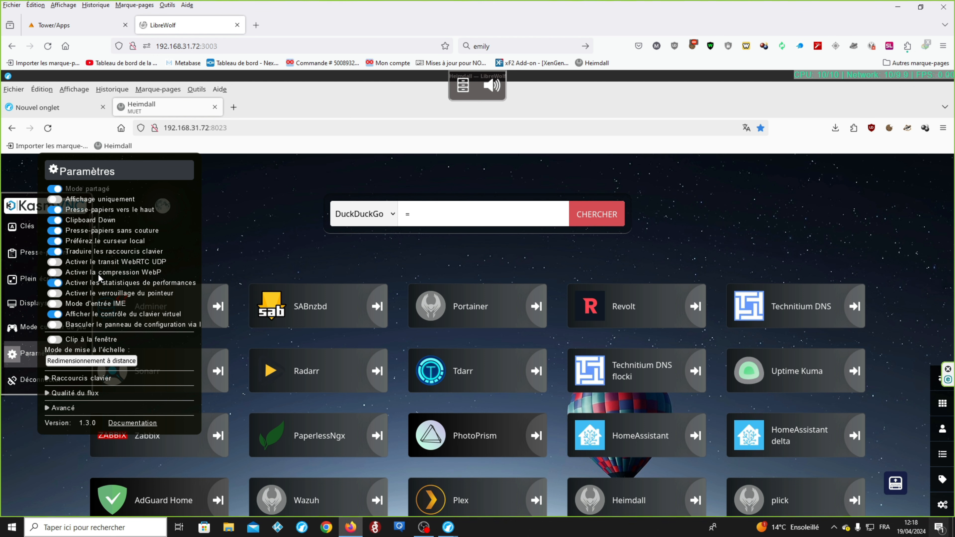
left_click(58, 286)
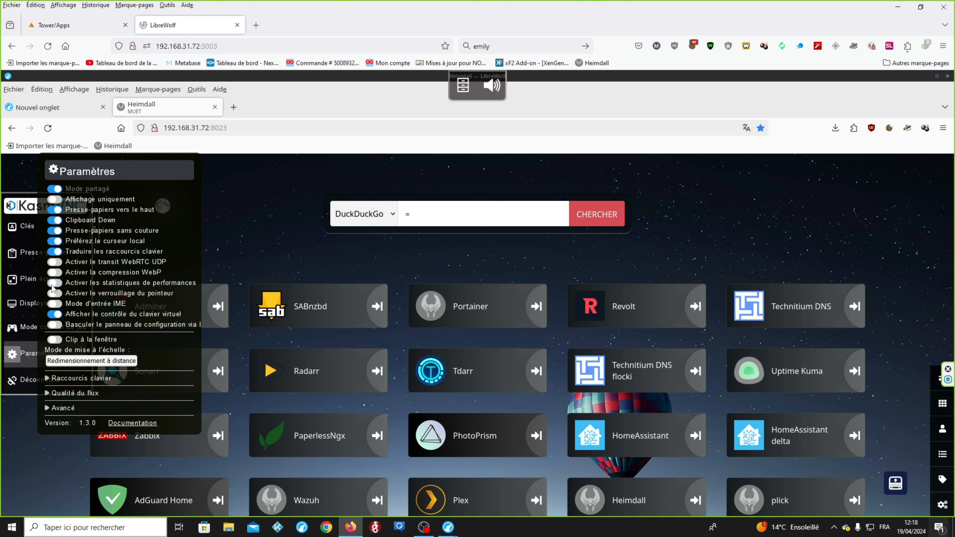
left_click(15, 358)
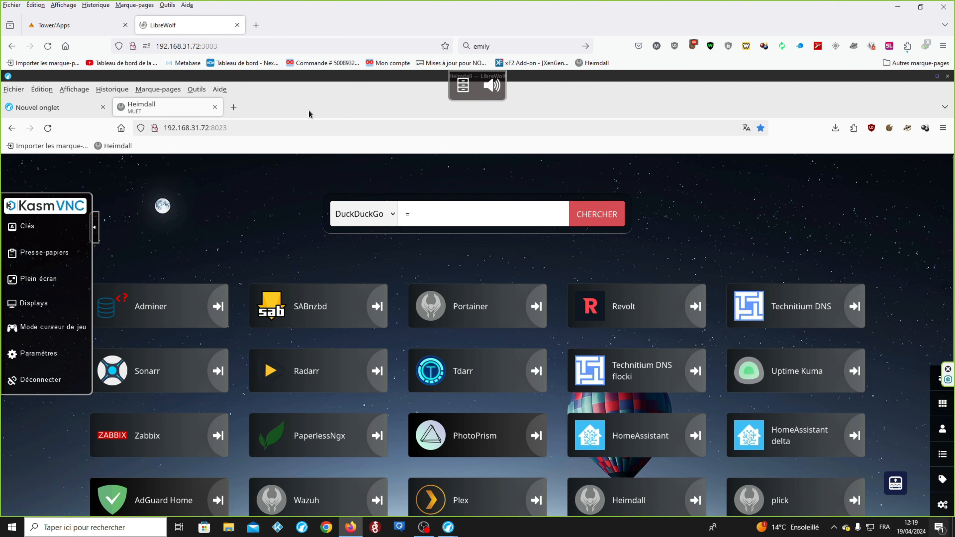
left_click(96, 232)
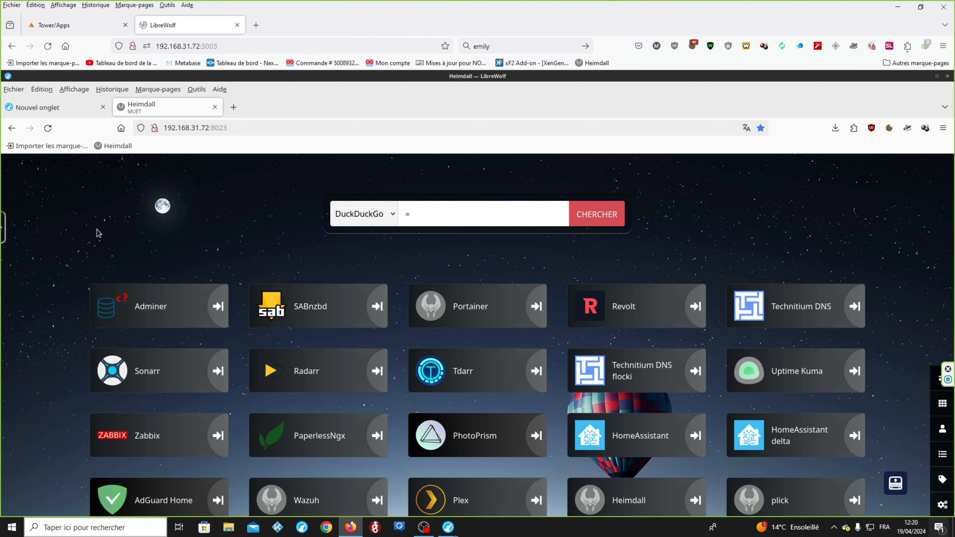
Step: Look through the application tiles on the Heimdall dashboard
scroll(460, 215, "down", 5)
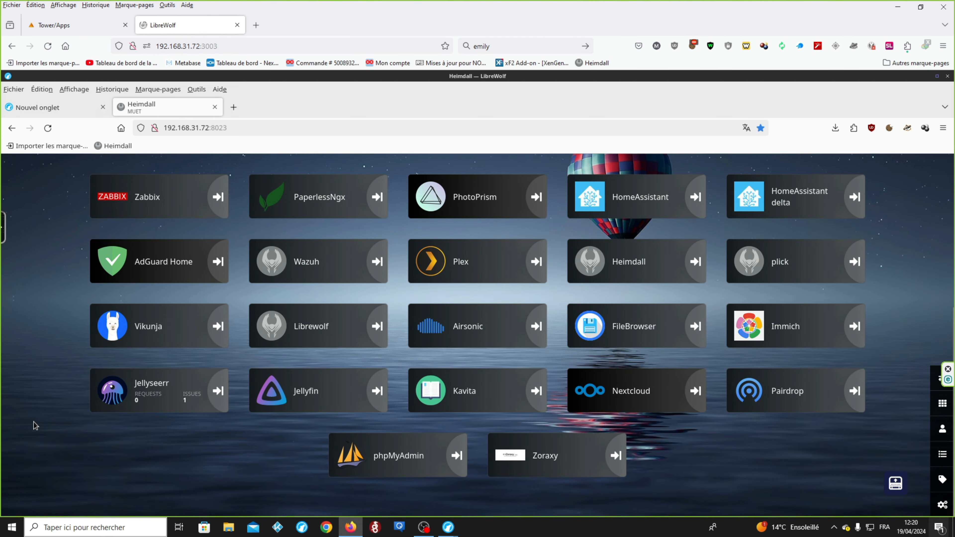
scroll(33, 425, "up", 5)
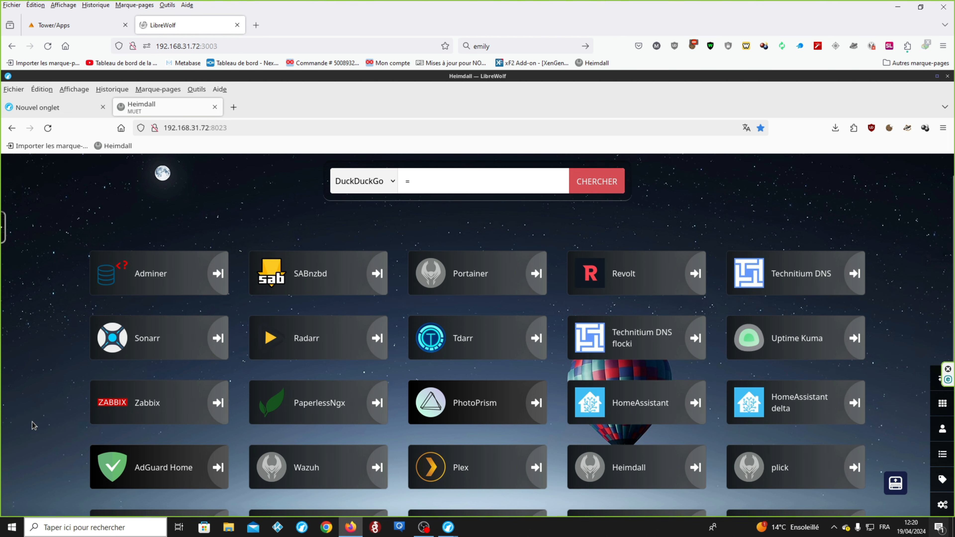